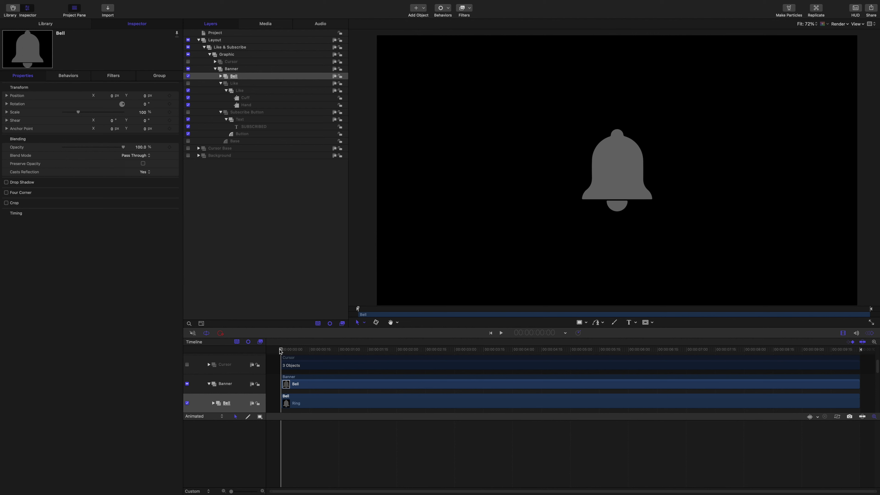
Hide the Bell and Button layers and make the Subscribe Button group visible.
click(188, 76)
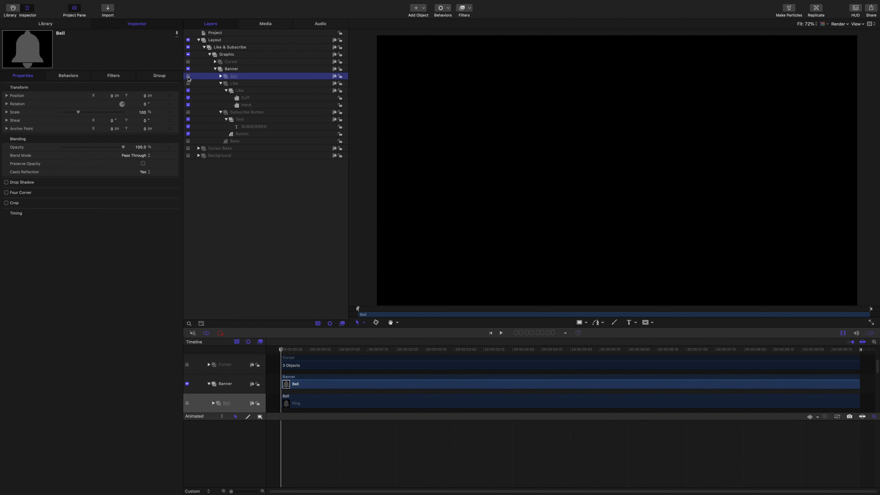
click(188, 112)
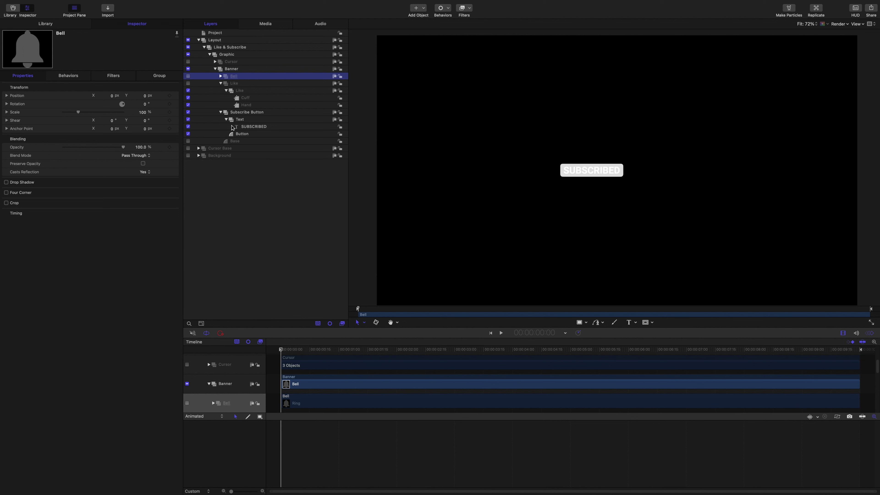
click(188, 134)
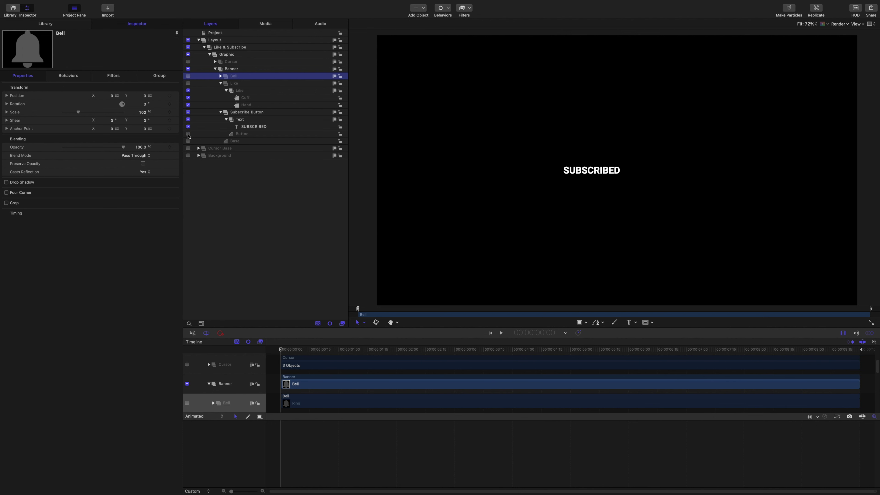
Scale the Subscribe Button group to 500% and select the SUBSCRIBED text layer.
click(245, 114)
click(141, 113)
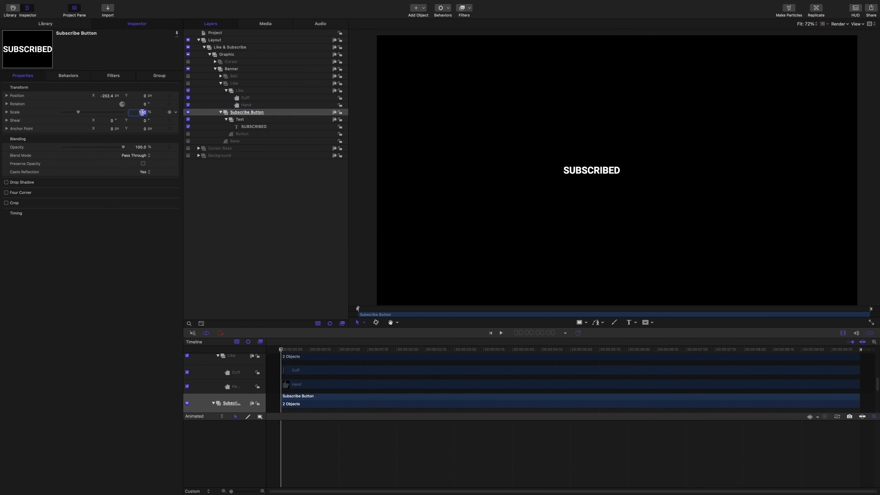
text(500)
key(Return)
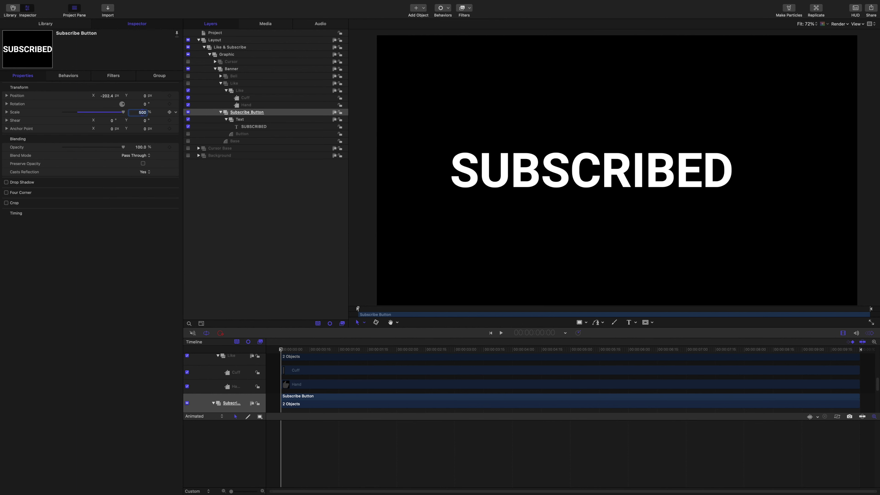
click(260, 127)
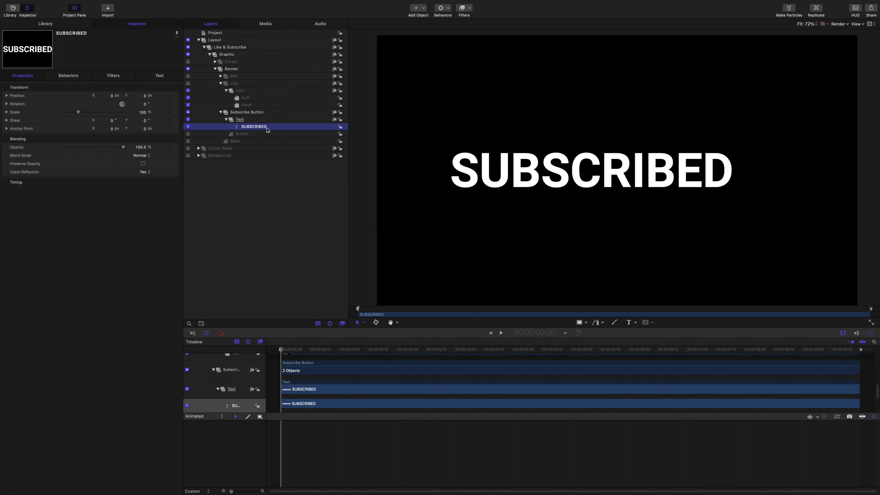
Add a Text Animation > Sequence Text behavior to the SUBSCRIBED layer.
click(448, 9)
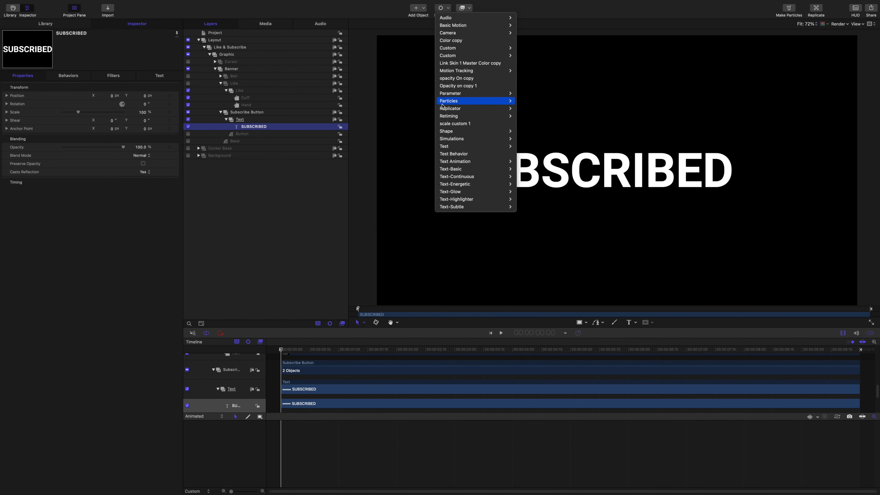
mouse_move(455, 161)
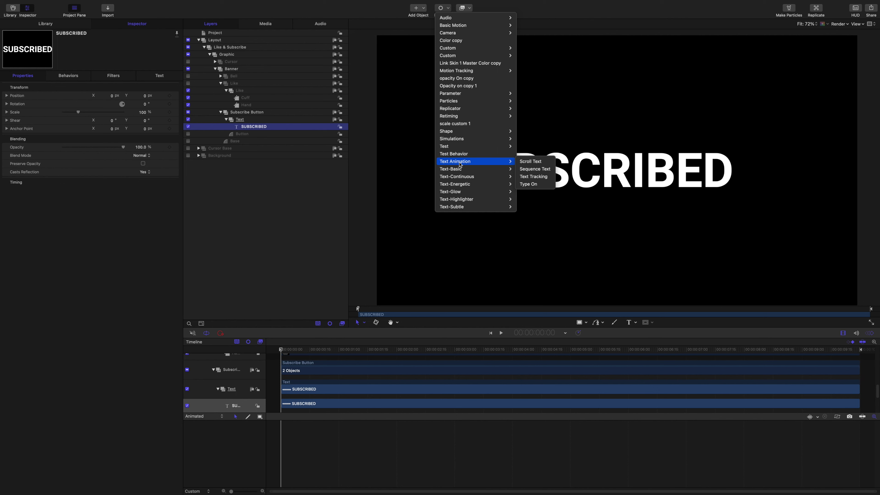
click(528, 169)
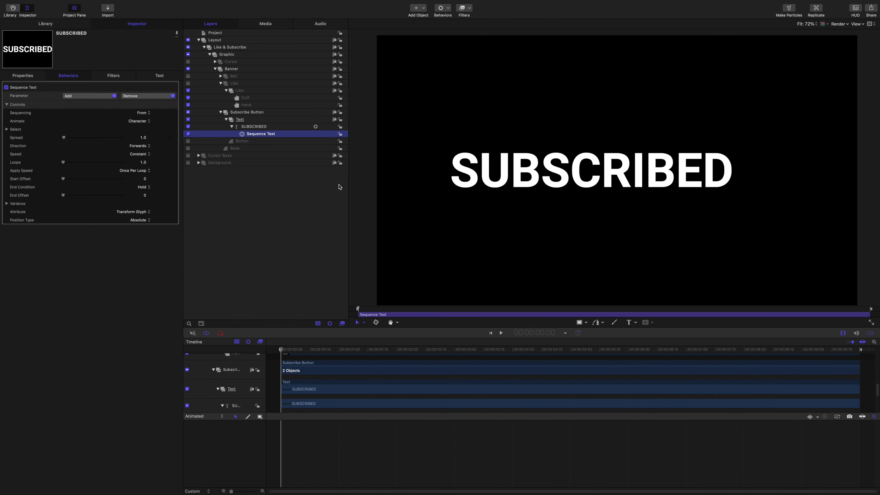
Add Format > Scale as a sequenced parameter and set it to 0%.
click(111, 98)
mouse_move(111, 104)
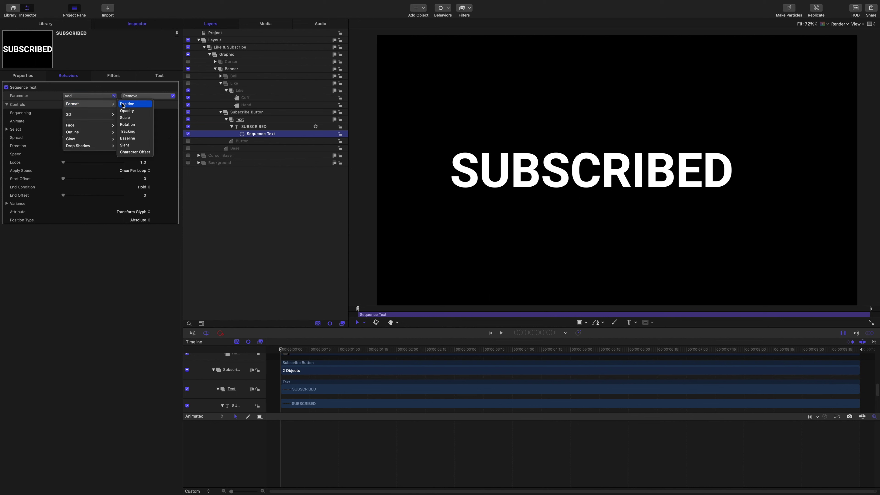
click(127, 118)
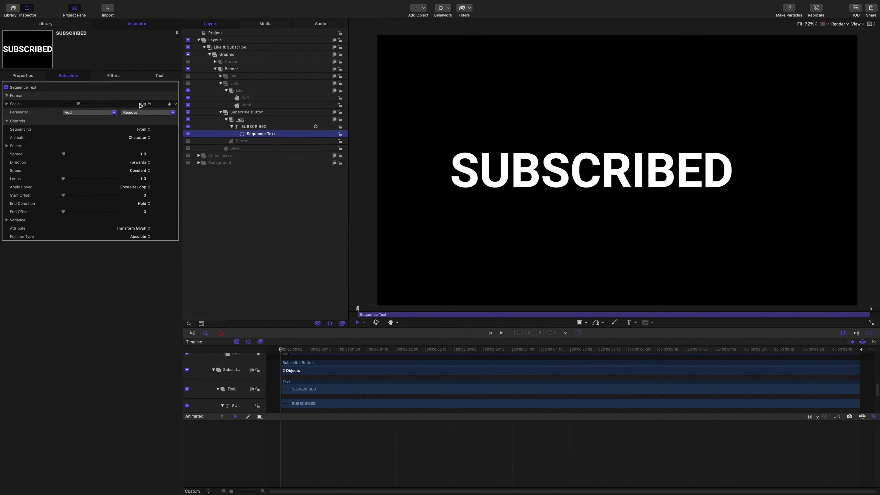
double_click(142, 104)
text(0)
key(Return)
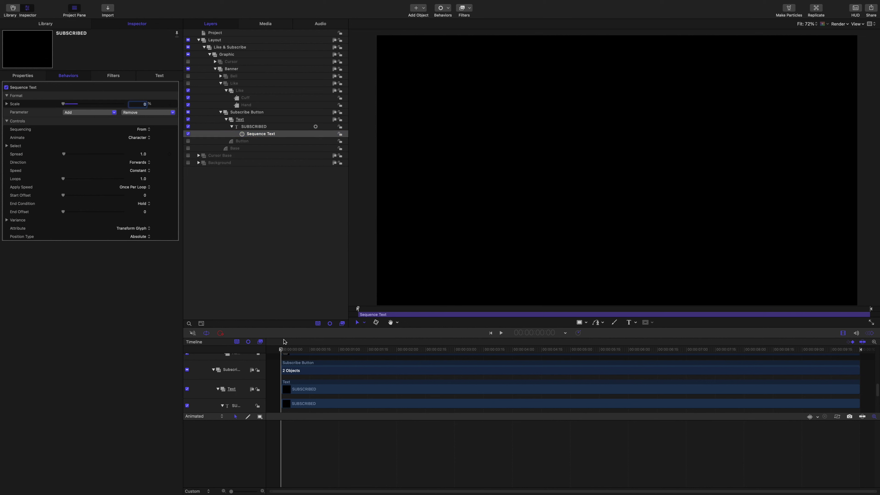
Scrub the timeline to preview the letters scaling in over time.
click(283, 351)
drag(283, 351, 620, 384)
drag(620, 350, 879, 360)
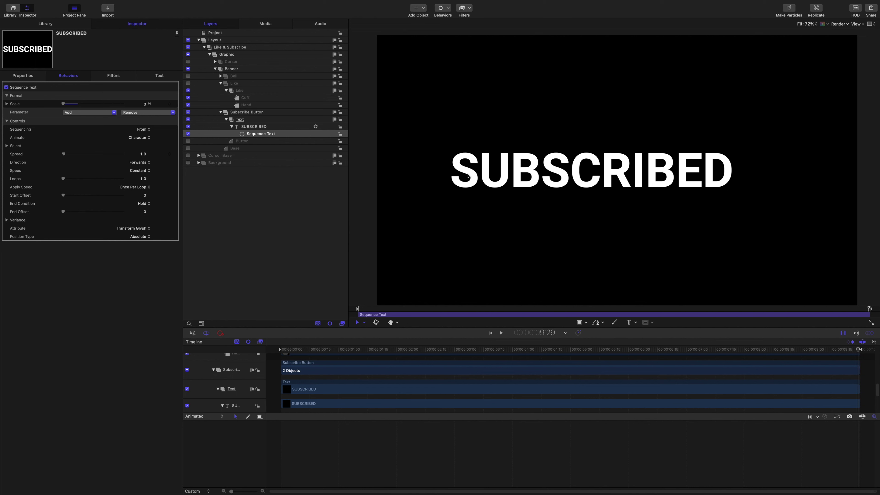
Set the sequence's selection Range to Character, then rewind and play the animation.
click(6, 146)
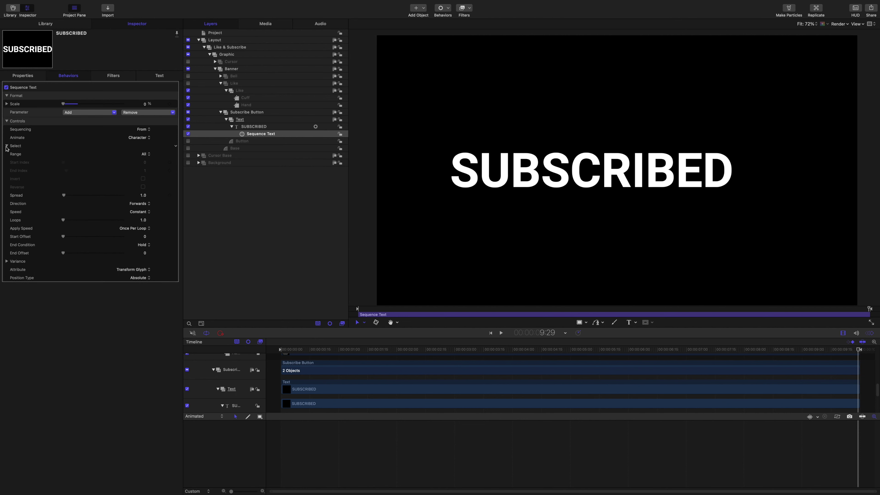
click(146, 155)
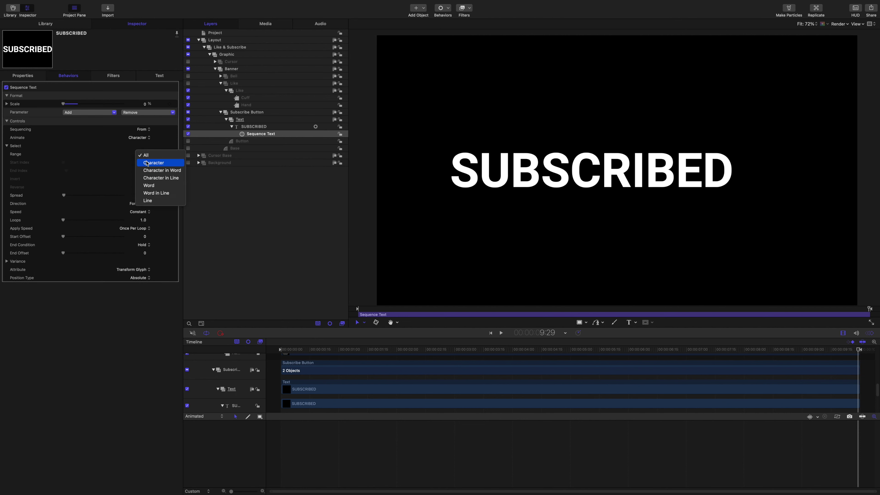
click(147, 163)
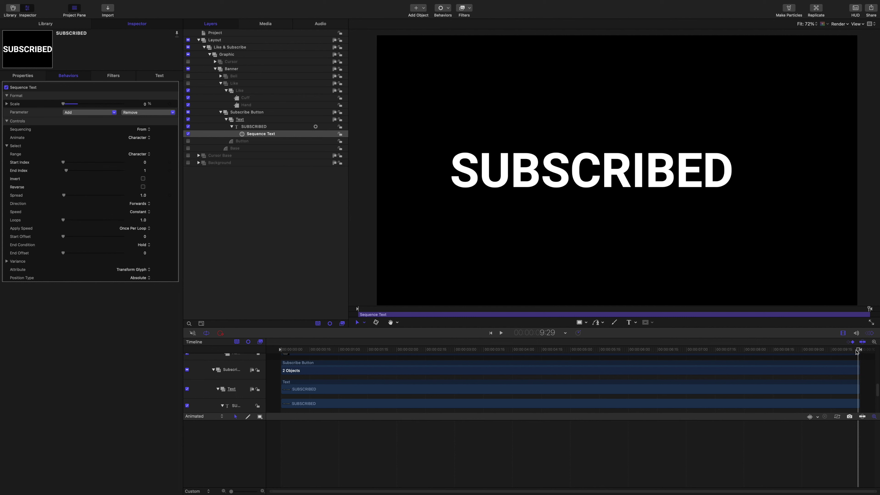
drag(856, 350, 281, 349)
key(space)
key(space)
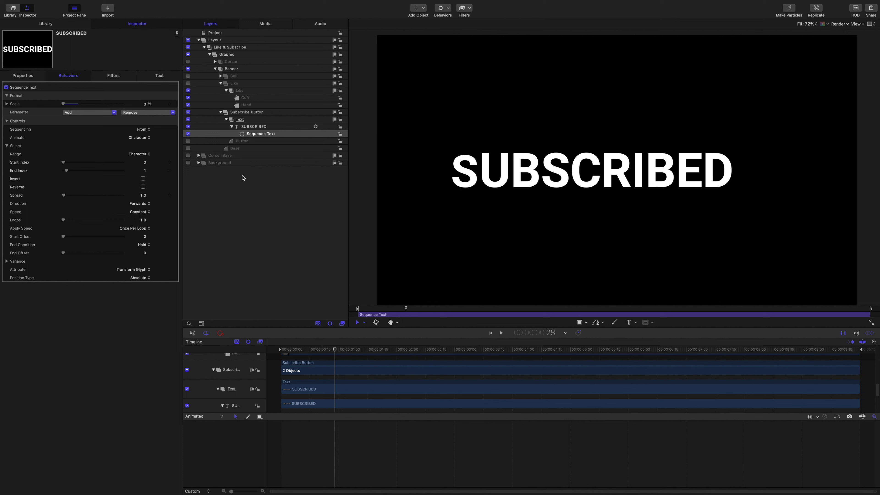
Enable Reverse on the Sequence Text behavior and move the playhead to 2:00.
click(143, 187)
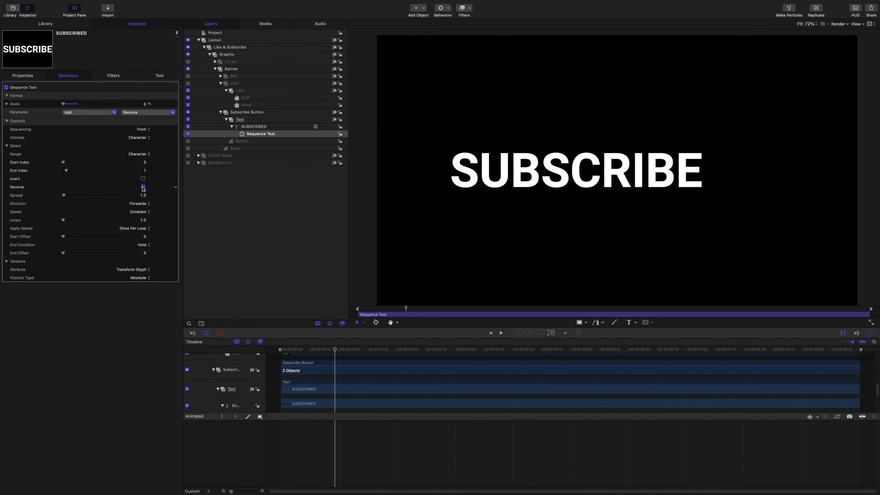
drag(336, 351, 840, 411)
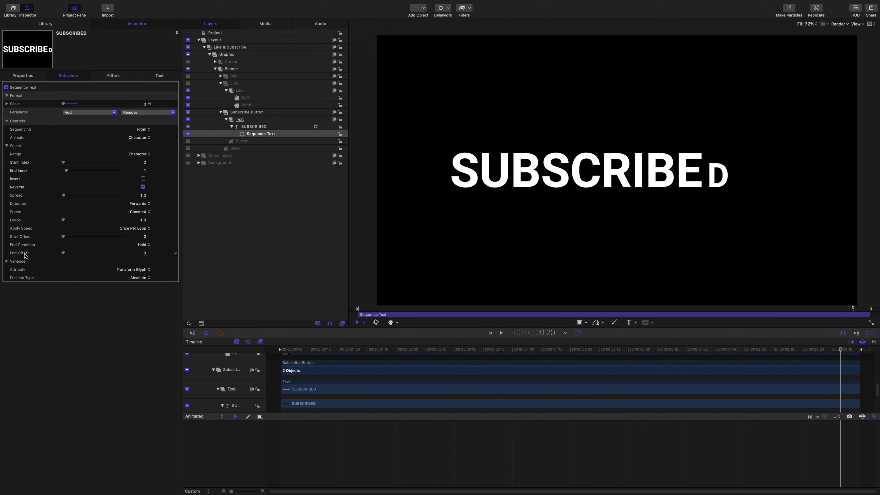
click(546, 335)
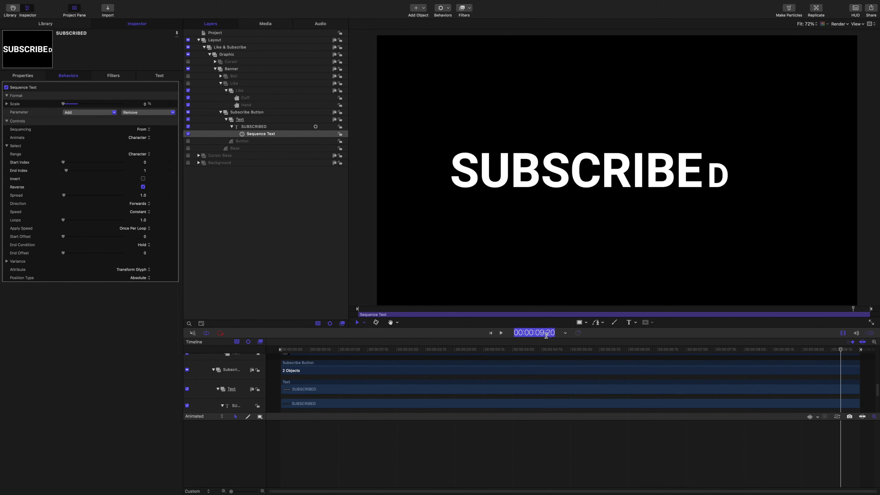
text(200)
key(Return)
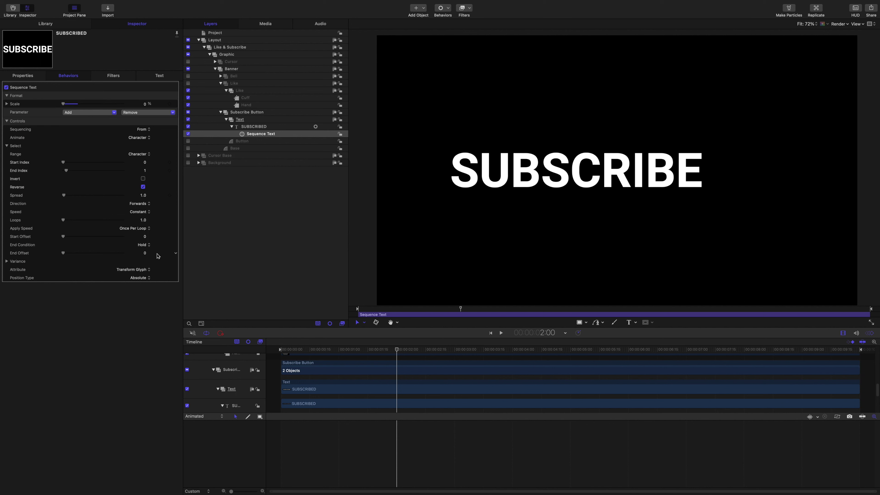
Set End Offset to 240 and Spread to 0, previewing around two seconds.
click(145, 253)
text(240)
key(Return)
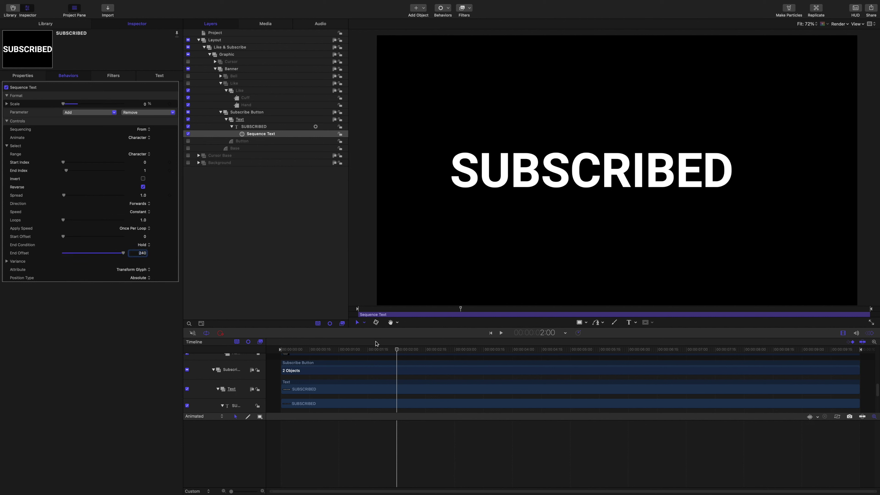
mouse_move(396, 350)
mouse_down()
mouse_move(374, 350)
mouse_move(417, 351)
mouse_move(364, 349)
mouse_move(405, 350)
mouse_up()
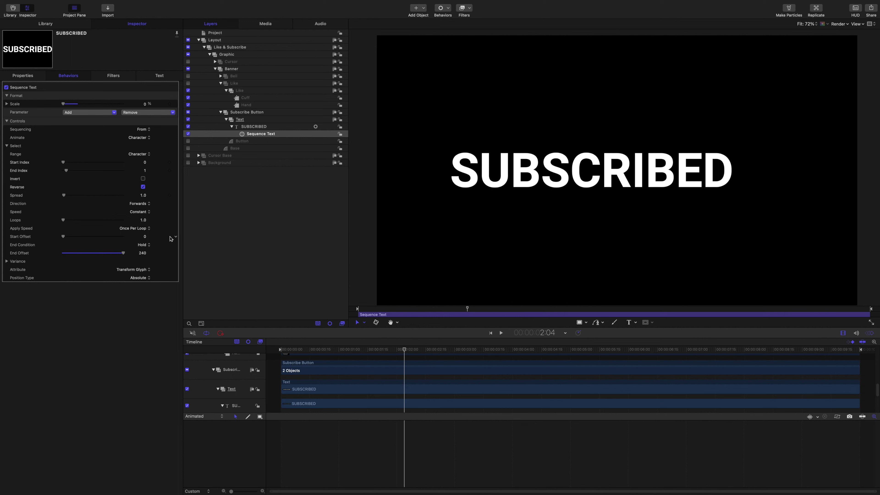
click(143, 196)
text(0)
mouse_move(407, 349)
mouse_down()
mouse_move(368, 349)
mouse_move(403, 349)
mouse_up()
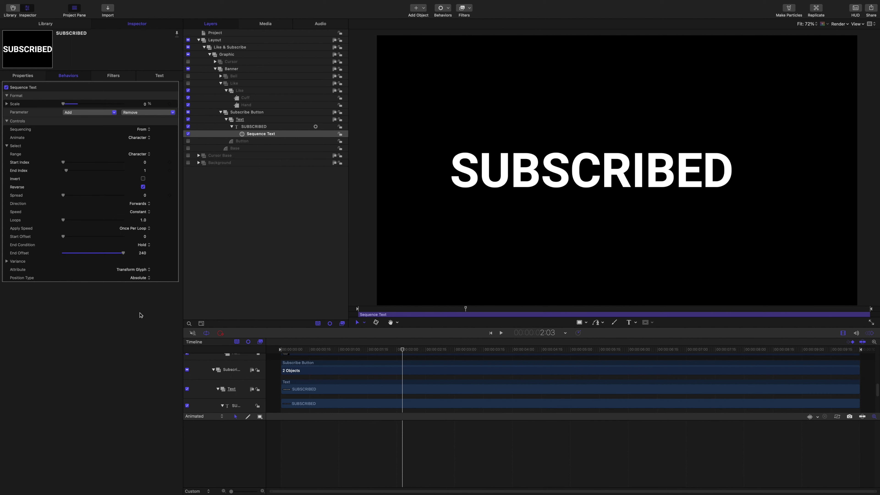
Reset End Offset to 0 and park the playhead at 2:00.
click(175, 253)
click(180, 257)
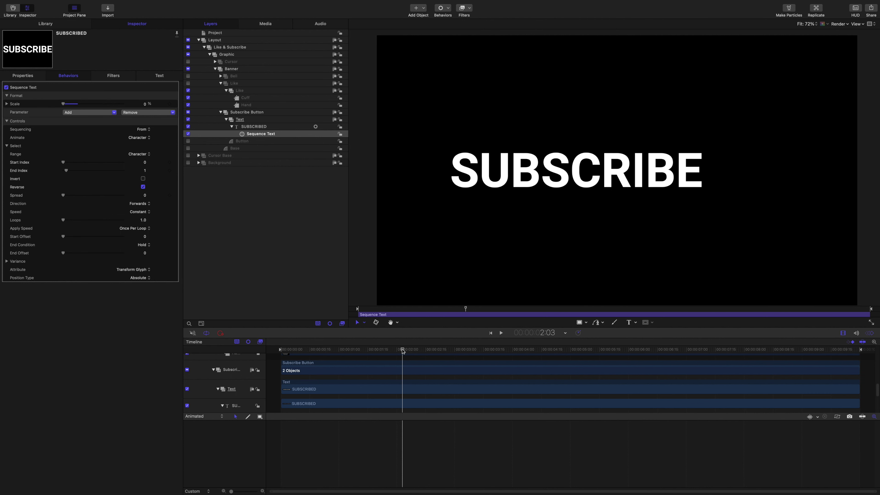
drag(403, 350, 398, 351)
Set the Sequence Text behavior's out point at two seconds and preview the D appearing.
key(i)
key(super+z)
key(o)
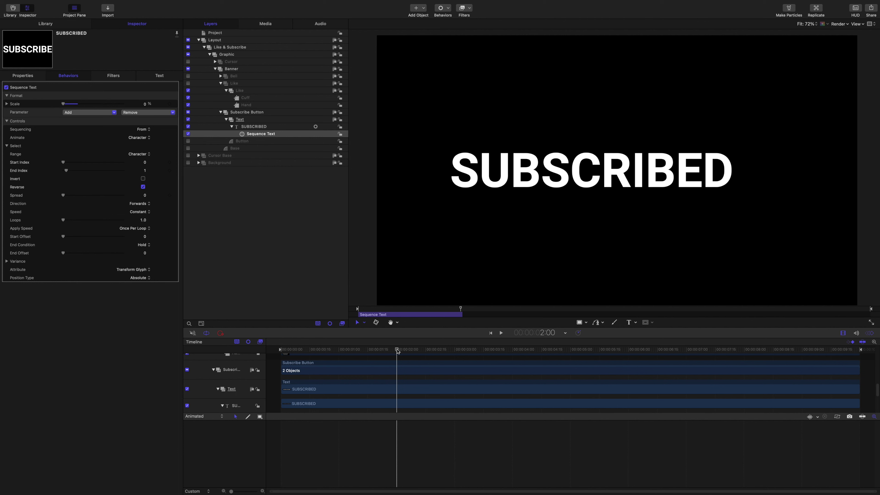
drag(397, 351, 398, 351)
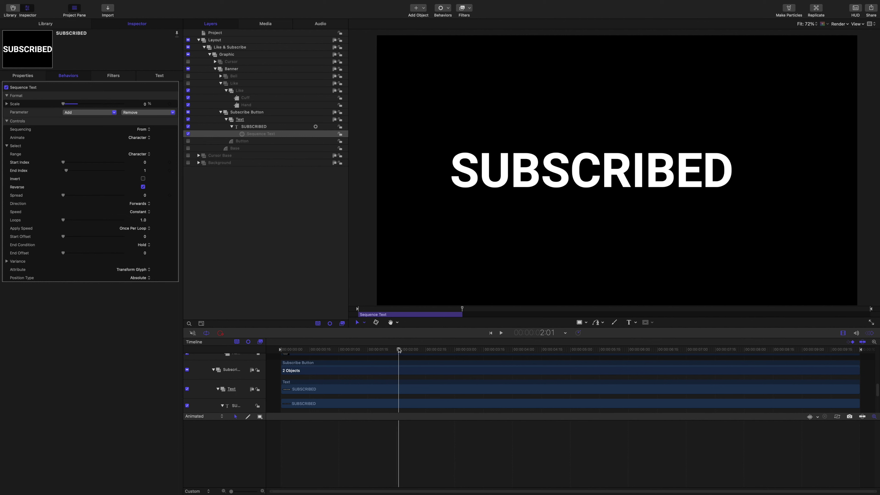
Set the Subscribe Button group's Scale back to 100%.
drag(399, 350, 395, 350)
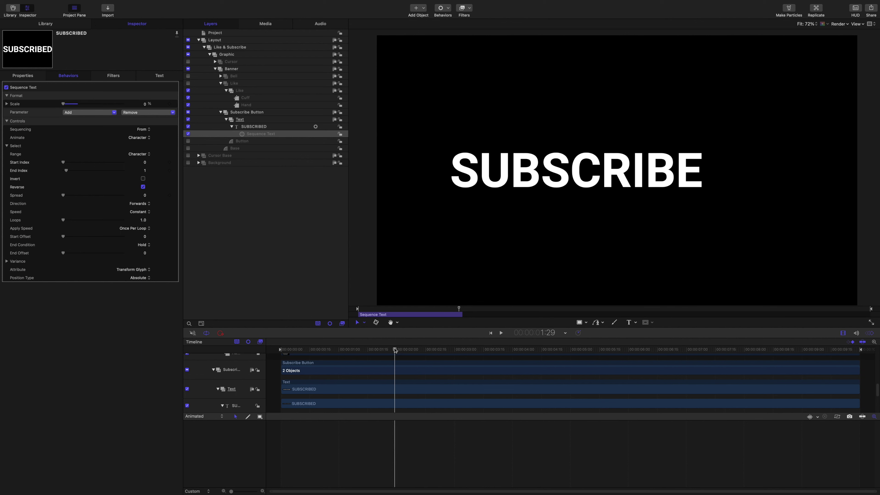
click(236, 112)
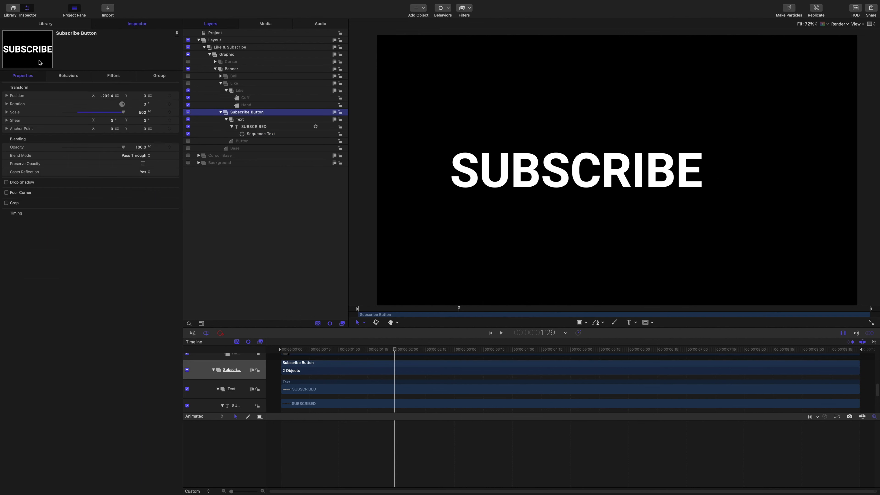
click(140, 112)
text(100)
key(Return)
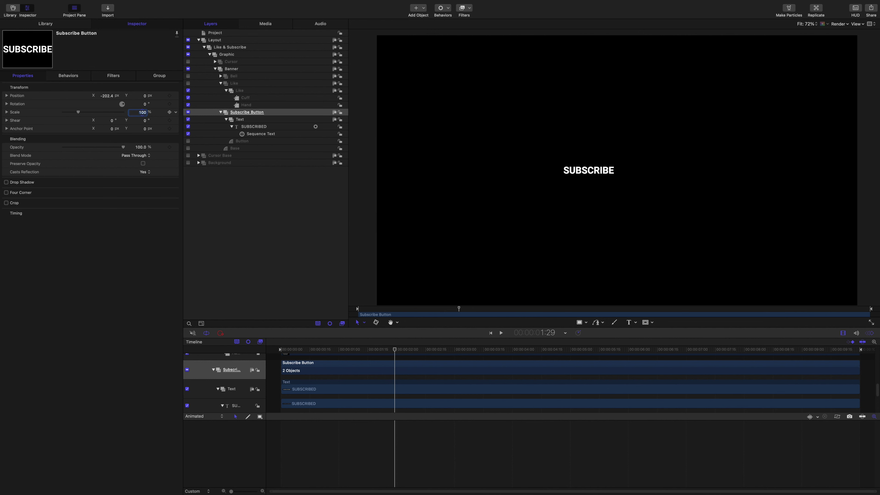
Make the Button, Base, Bell and Like layers visible again.
click(188, 141)
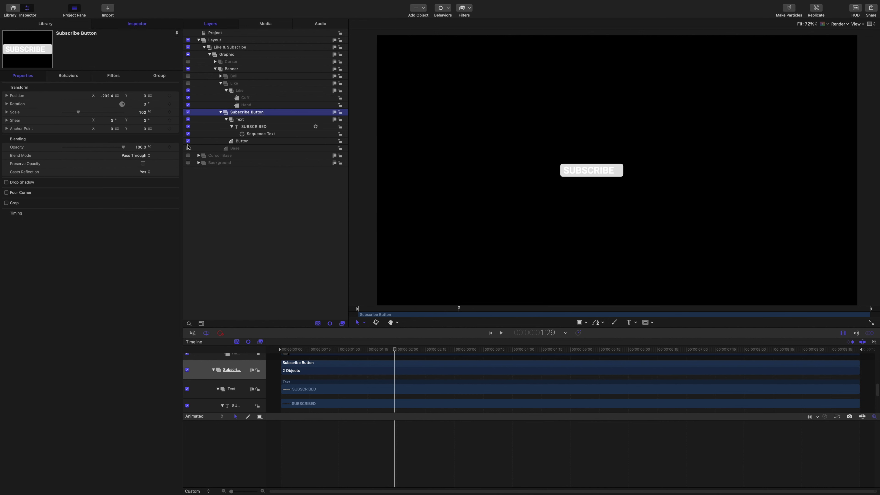
click(188, 148)
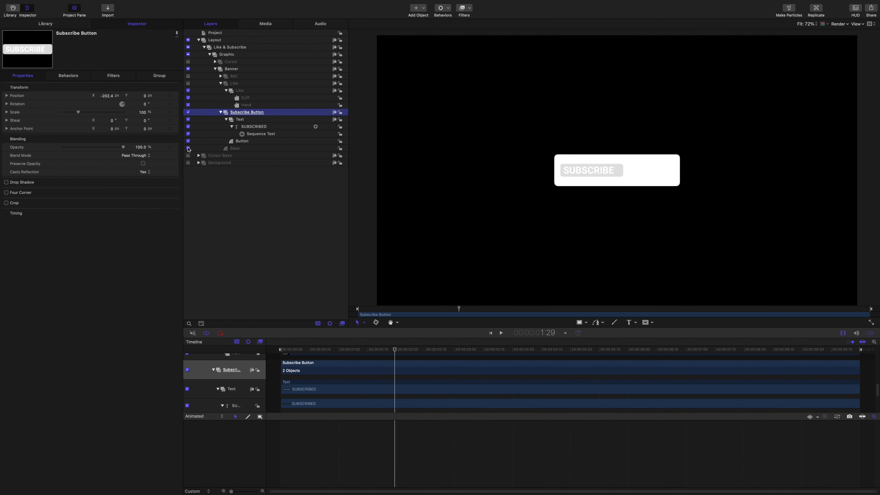
click(188, 75)
click(188, 83)
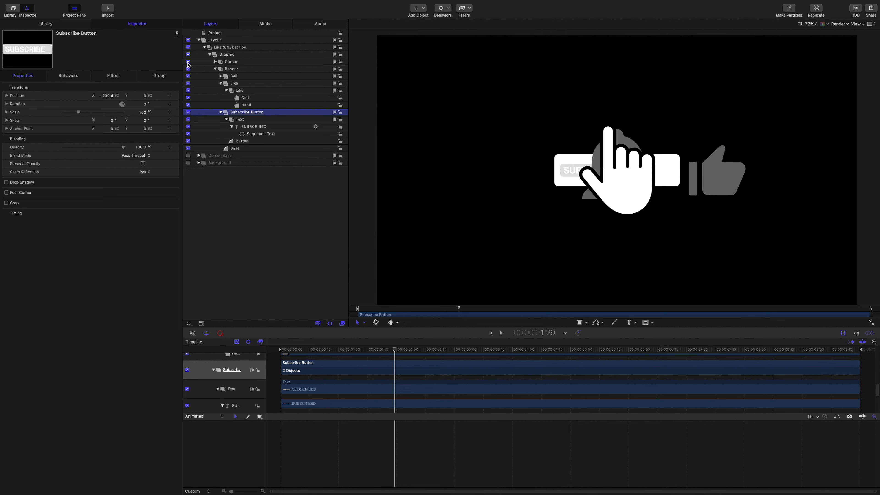